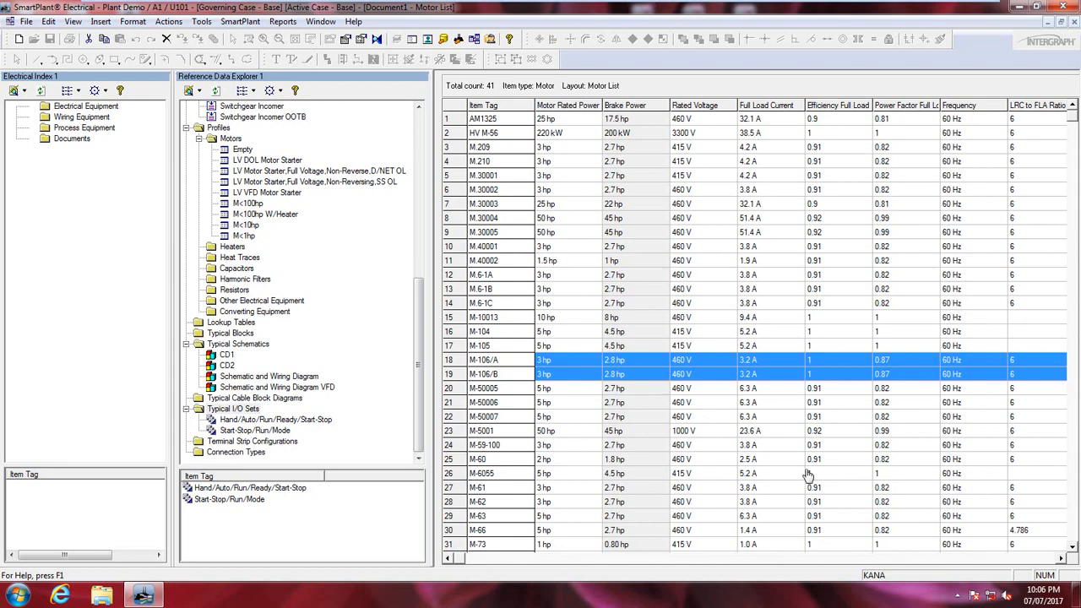
# - Examine the motor list's columns through to the PDB, circuit and typical schematic references
pyautogui.click(1045, 559)
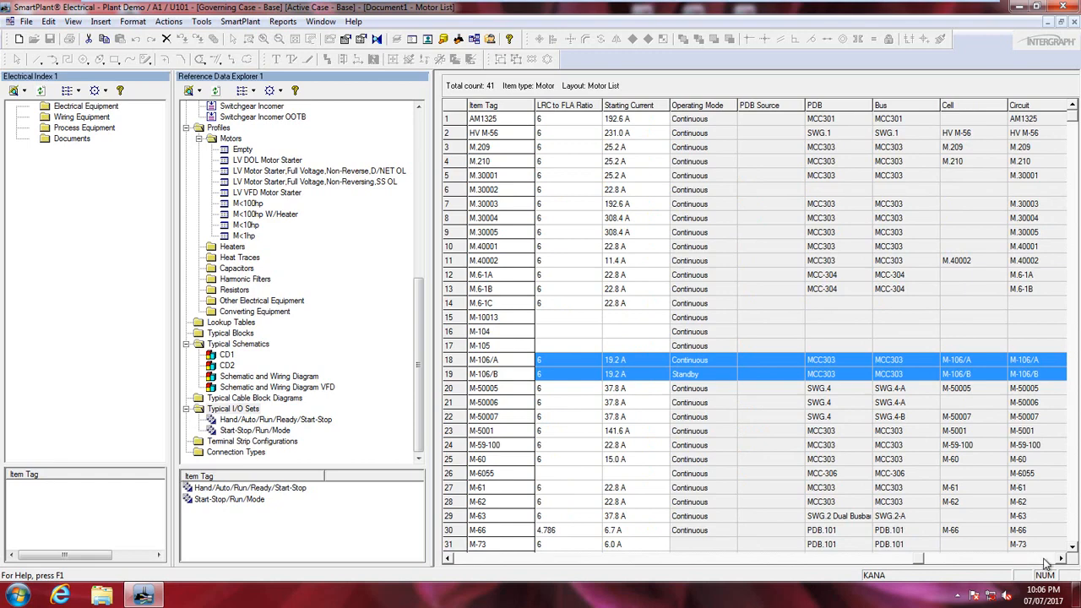
pyautogui.click(1052, 560)
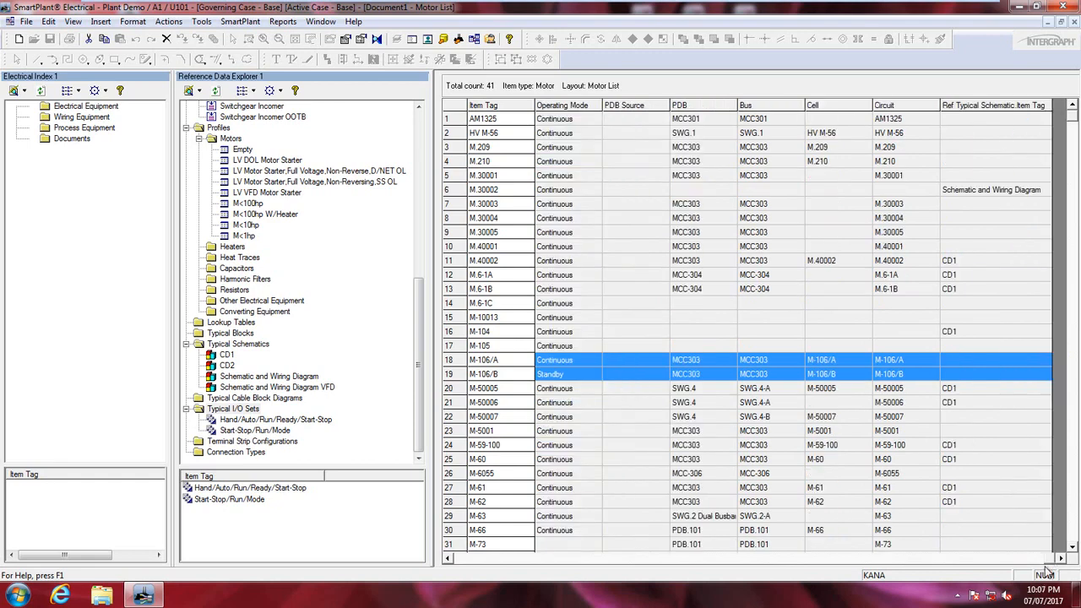
pyautogui.click(460, 561)
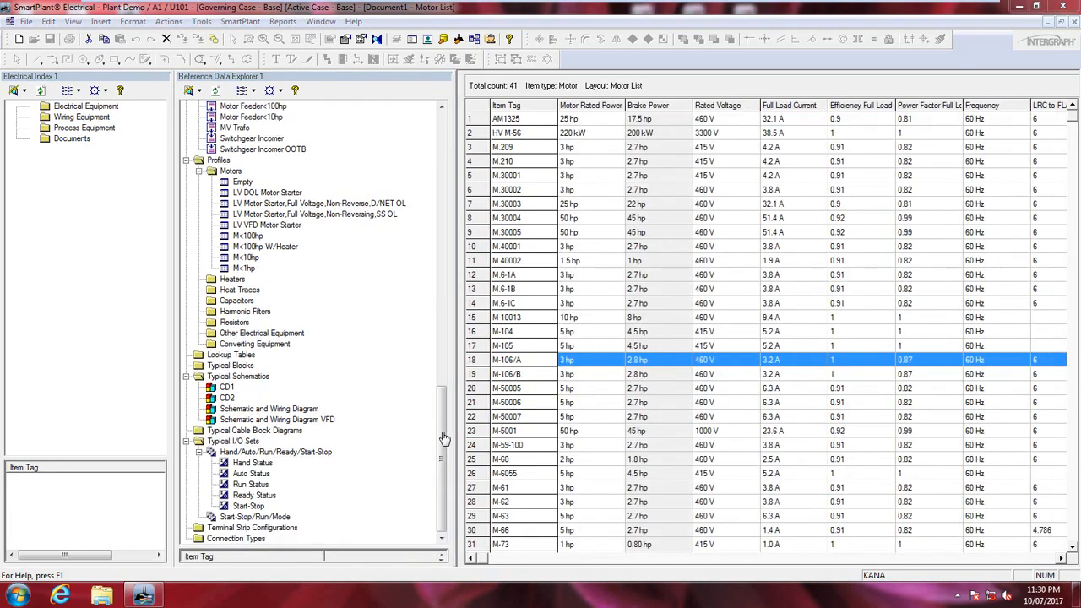
# - Look through the reference data for profiles, typical schematics and I/O sets, and open the CD2 typical schematic for viewing
pyautogui.moveTo(440, 424)
pyautogui.mouseDown()
pyautogui.moveTo(443, 134)
pyautogui.moveTo(459, 308)
pyautogui.moveTo(444, 348)
pyautogui.moveTo(443, 444)
pyautogui.mouseUp()
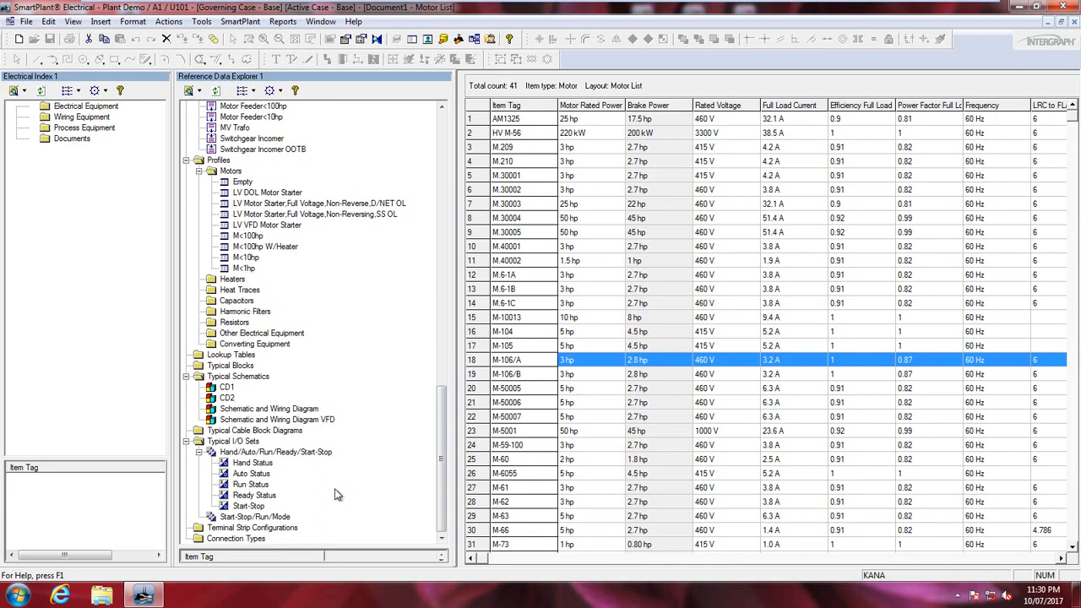
pyautogui.moveTo(444, 467); pyautogui.dragTo(444, 447)
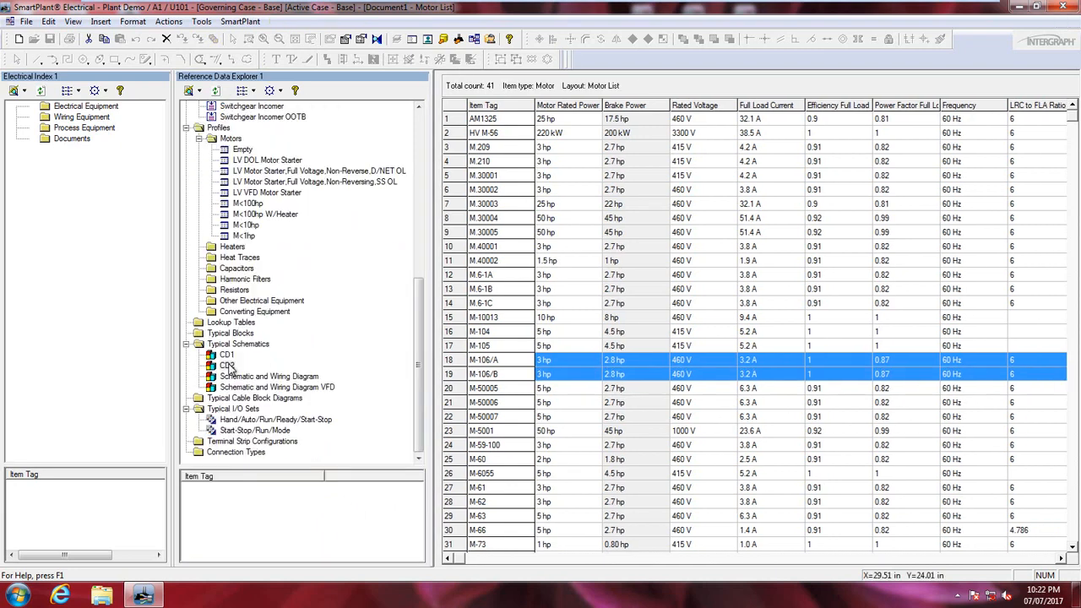
pyautogui.rightClick(228, 365)
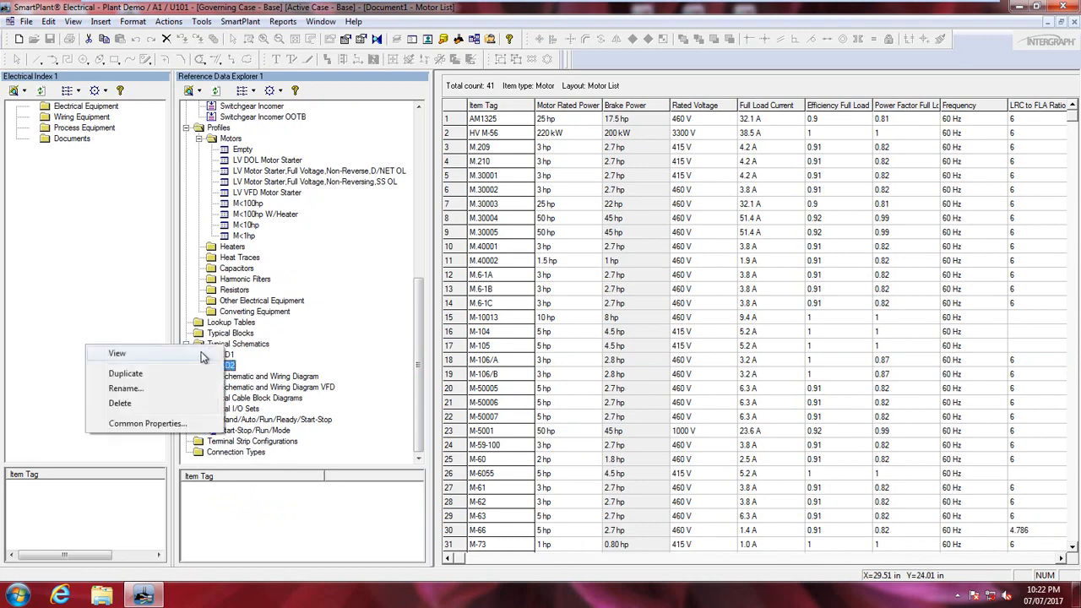
pyautogui.click(200, 355)
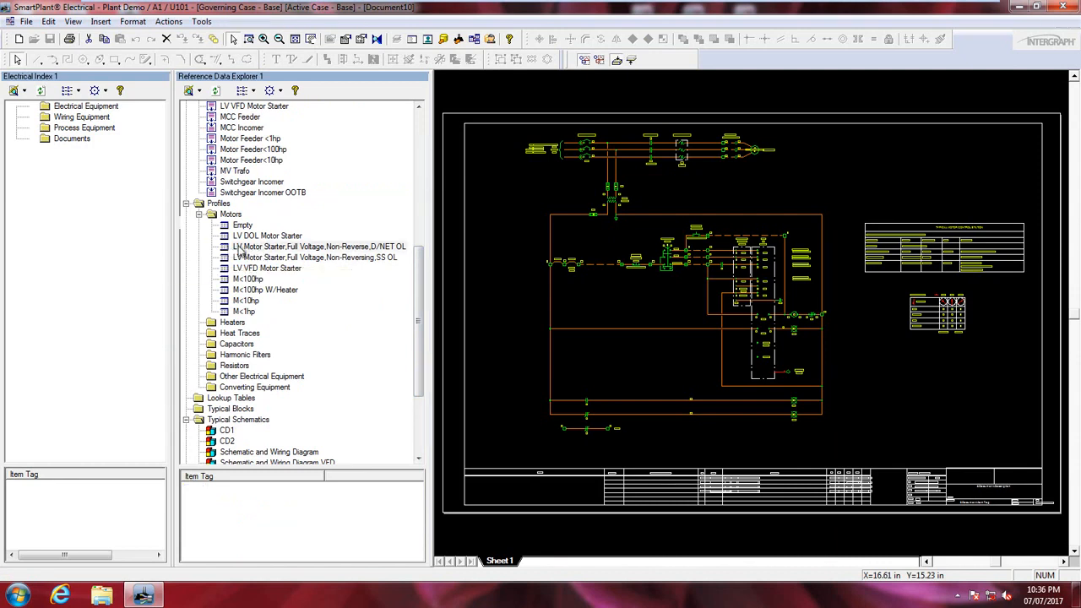
# - Review the general, protection device and miscellaneous properties of the LV Motor Starter,Full Voltage,Non-Reverse,D/NET OL profile, and close the CD2 schematic
pyautogui.rightClick(239, 246)
pyautogui.click(207, 286)
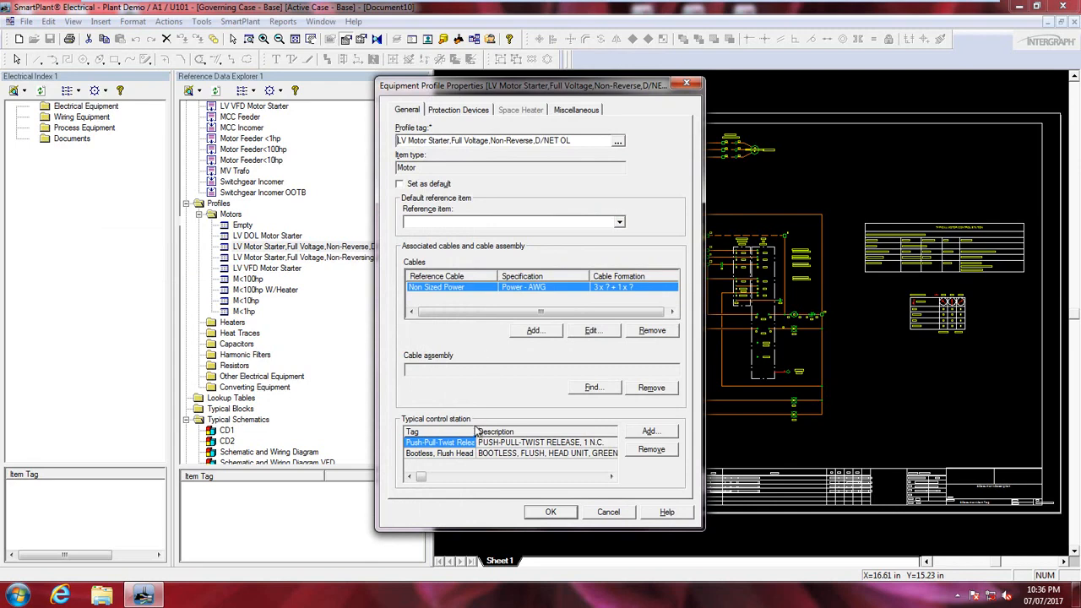
pyautogui.moveTo(475, 432); pyautogui.dragTo(556, 432)
pyautogui.click(475, 109)
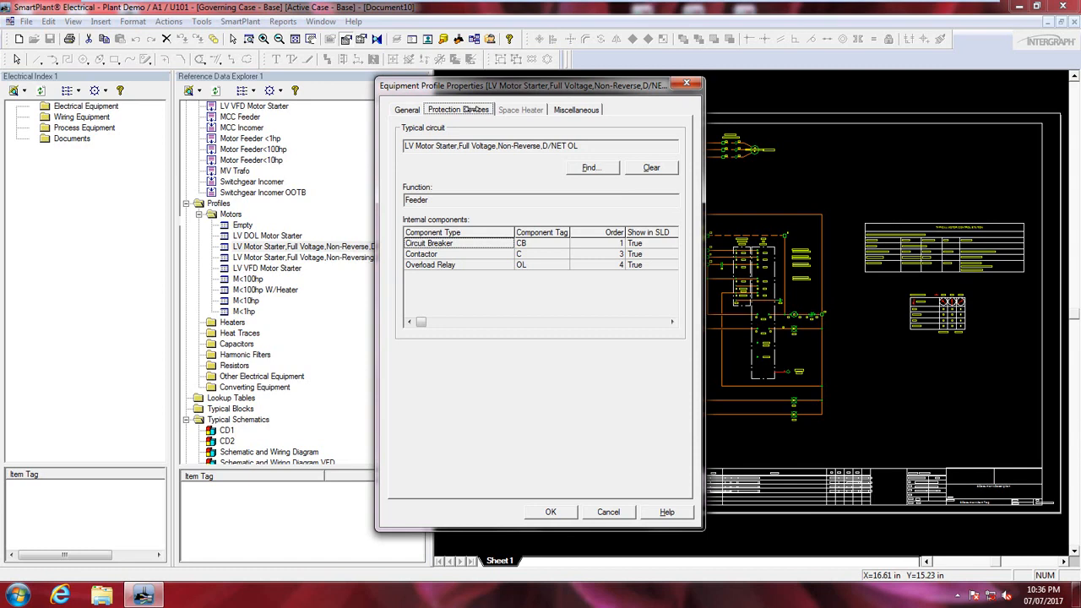
pyautogui.click(576, 110)
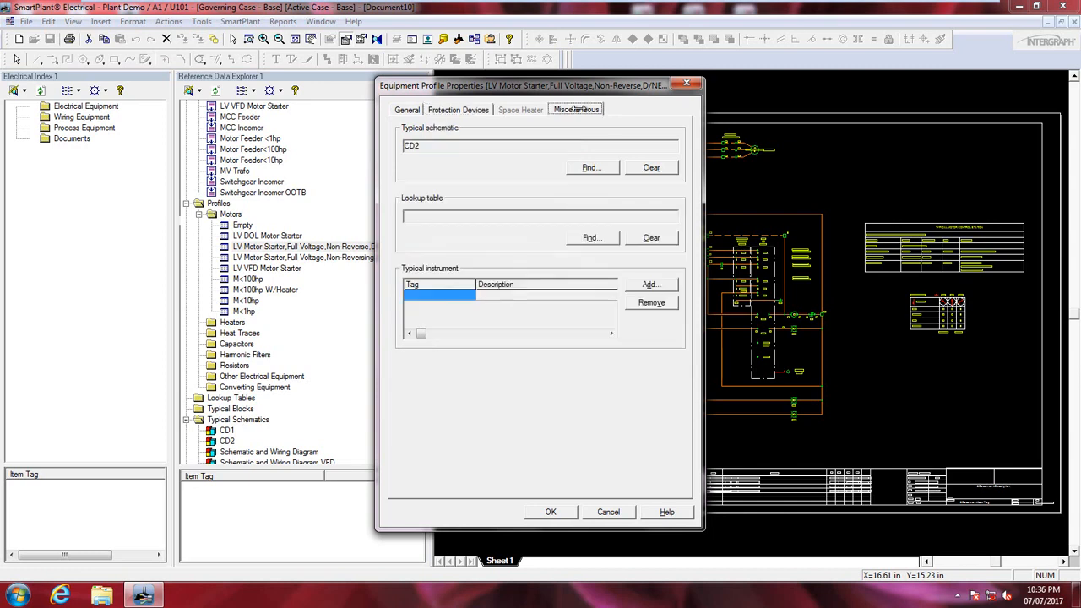
pyautogui.click(611, 511)
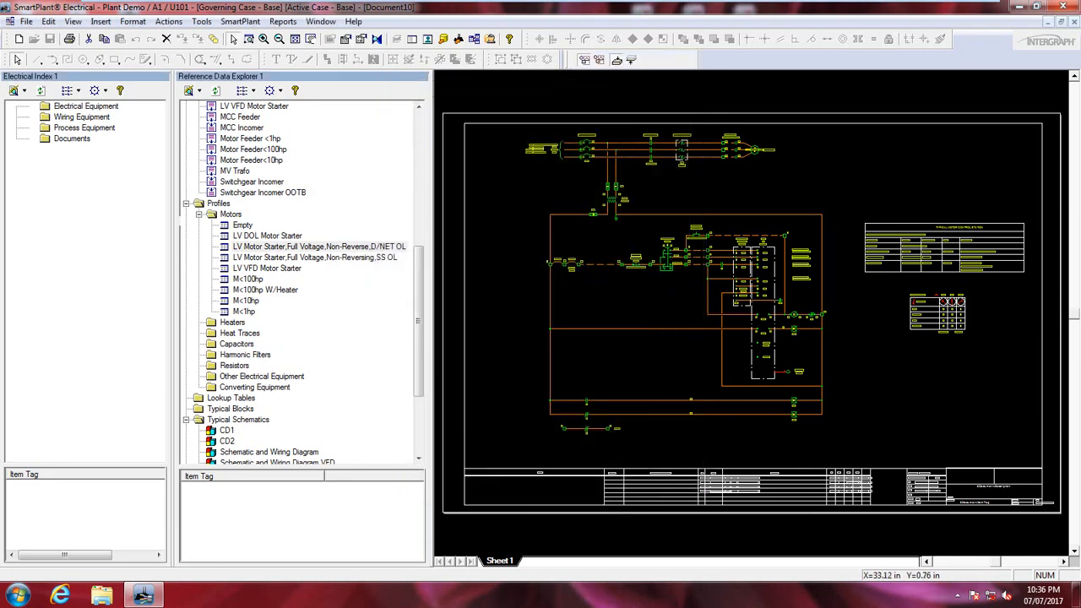
pyautogui.click(1074, 24)
pyautogui.click(1074, 25)
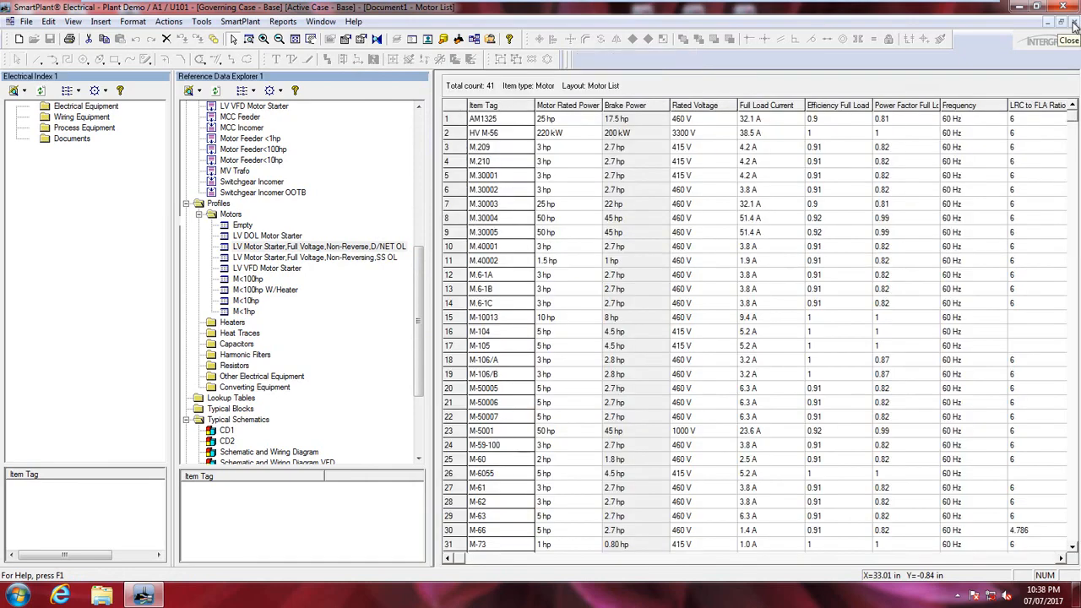
# - Apply the equipment profile LV Motor Starter,Full Voltage,Non-Reverse,D/NET OL to motors M-106/A and M-106/B
pyautogui.click(451, 360)
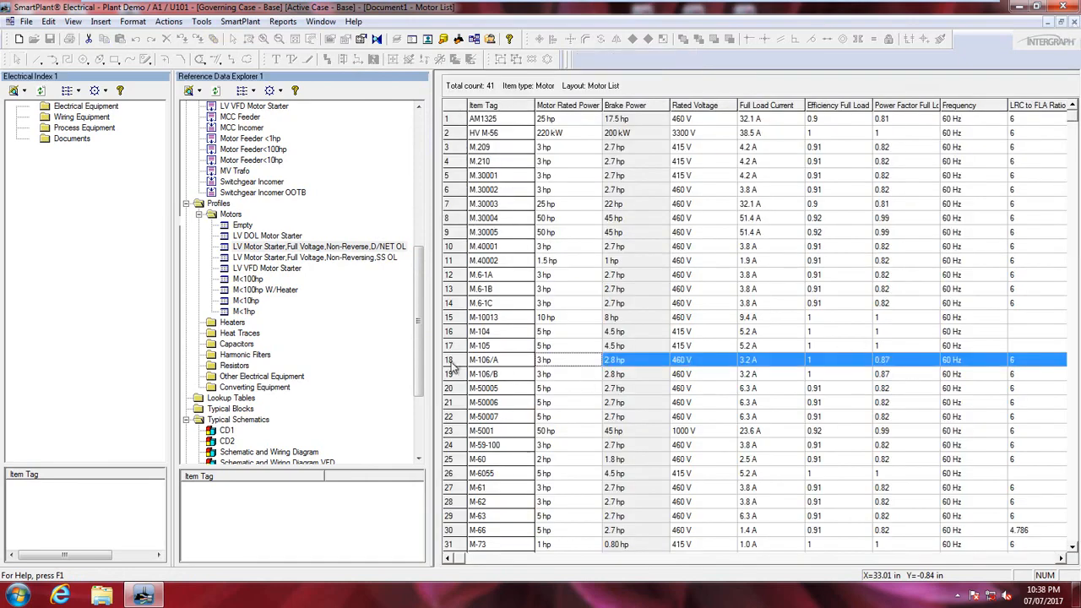
pyautogui.moveTo(451, 362); pyautogui.dragTo(454, 378)
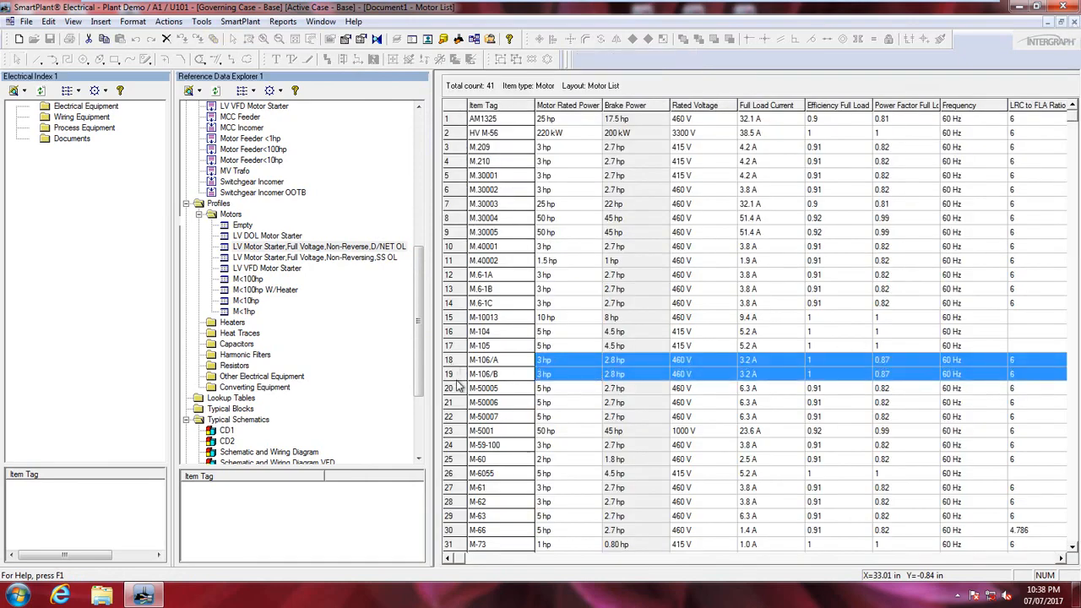
pyautogui.click(202, 22)
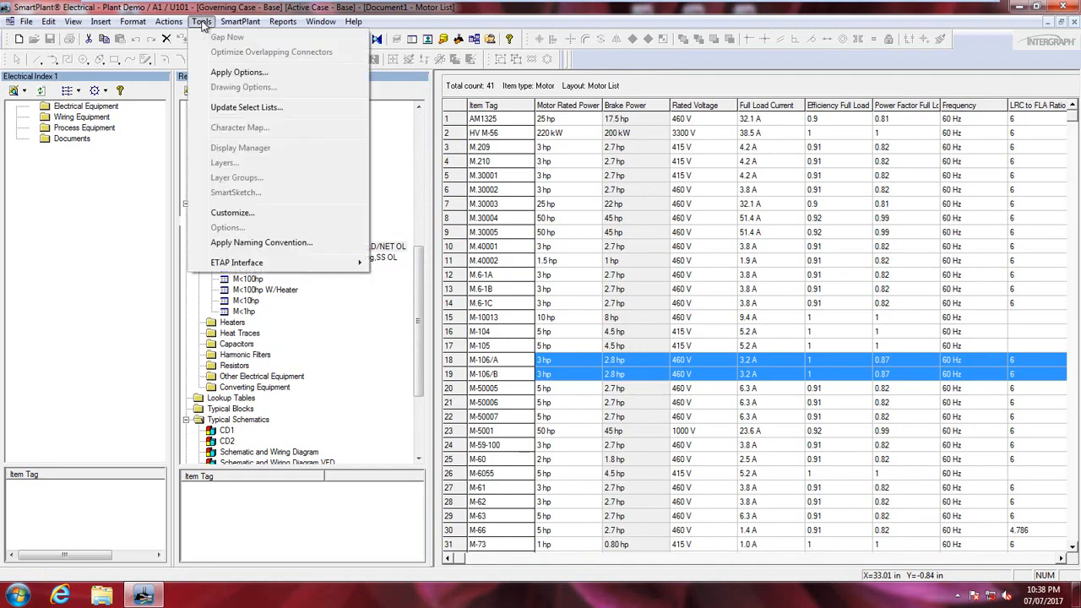
pyautogui.click(297, 74)
pyautogui.click(368, 213)
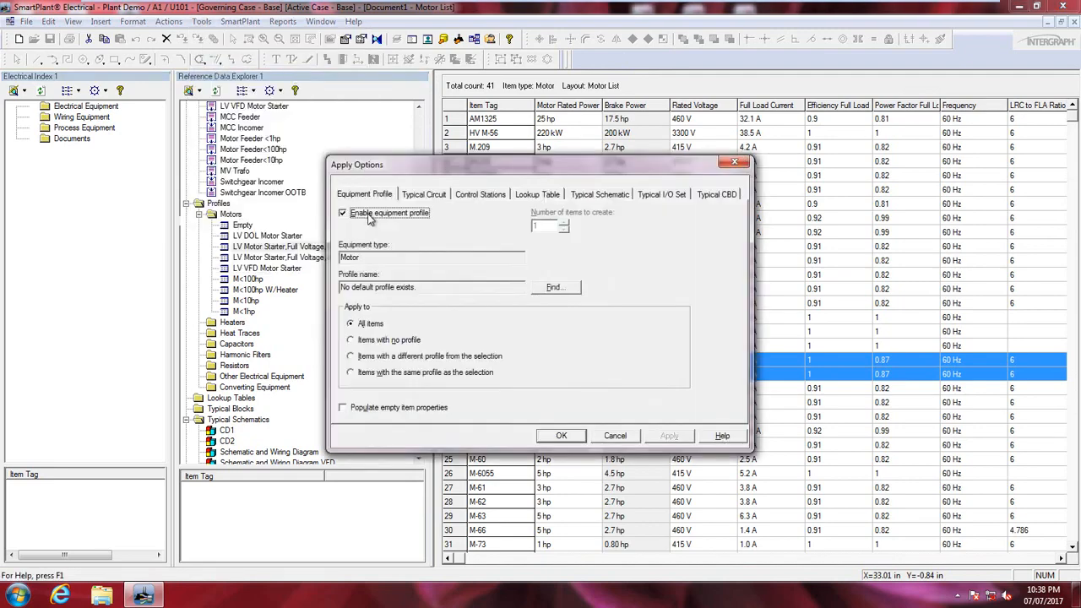
pyautogui.click(558, 288)
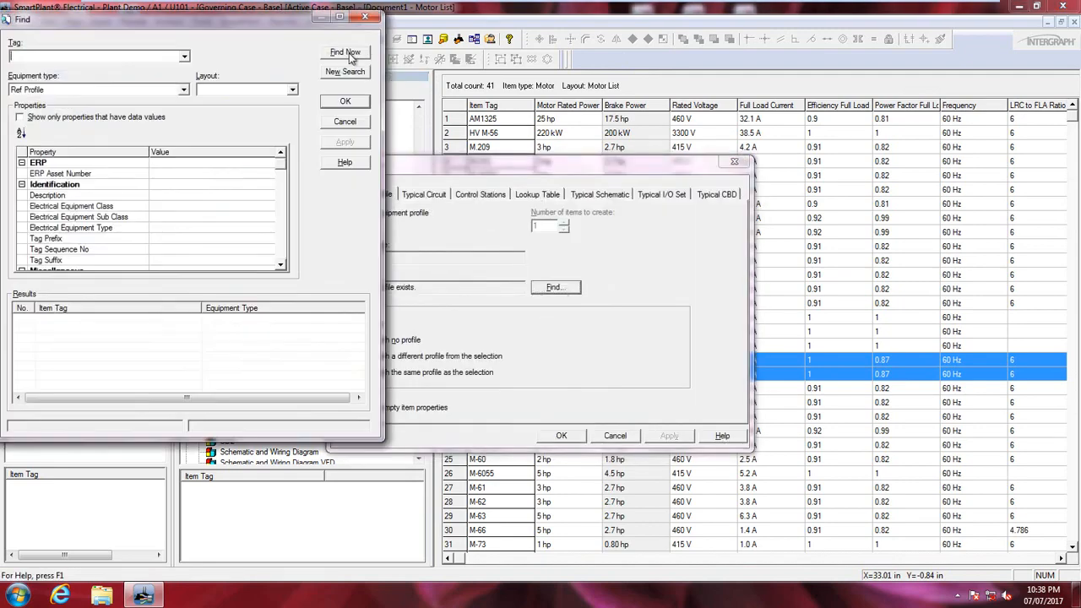
pyautogui.click(350, 55)
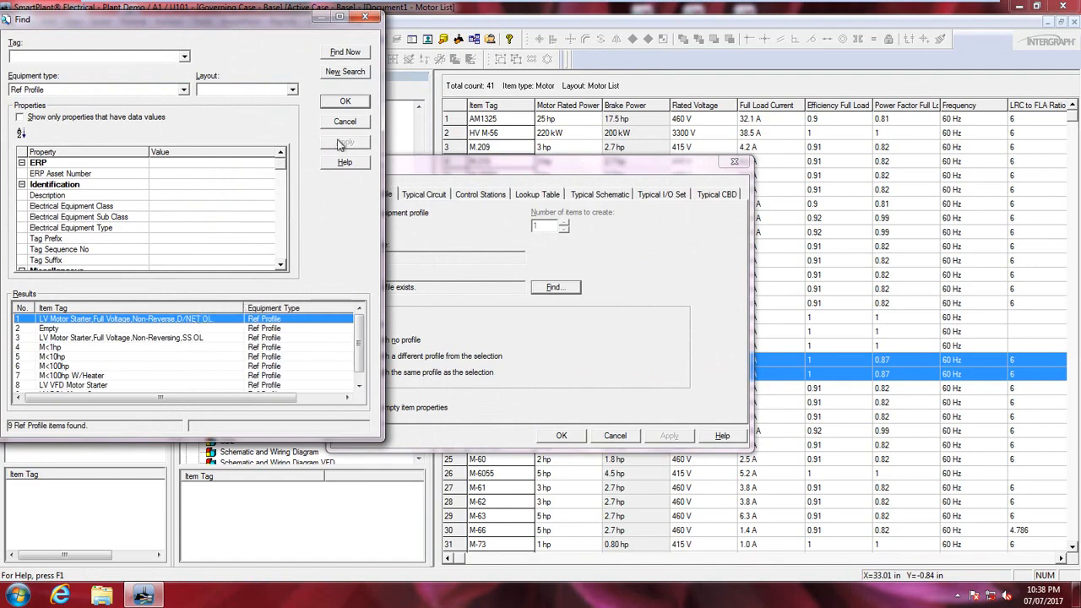
pyautogui.click(348, 102)
pyautogui.click(562, 436)
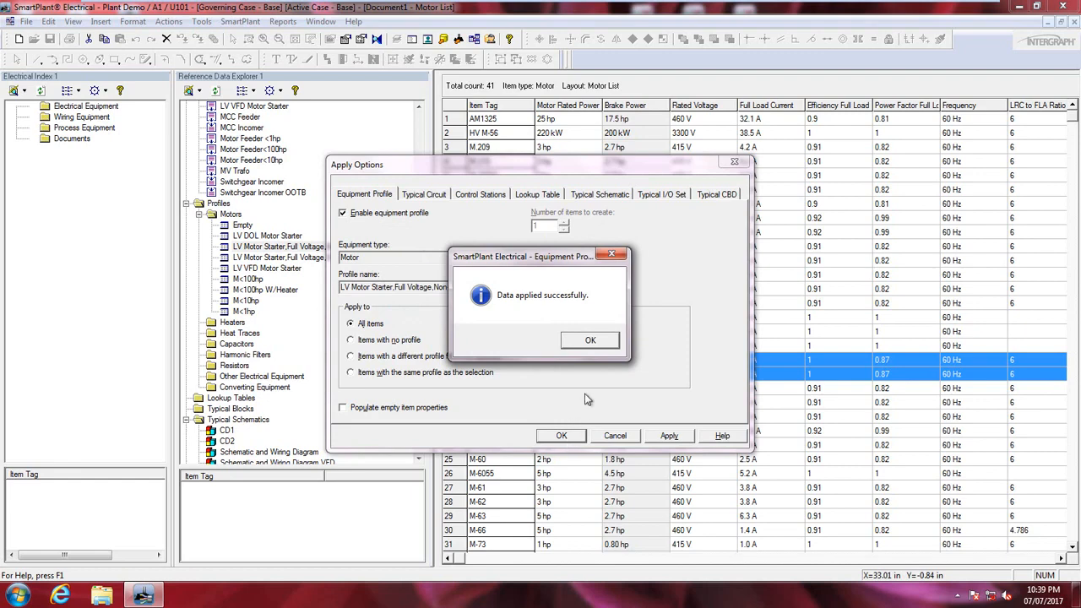
pyautogui.click(590, 340)
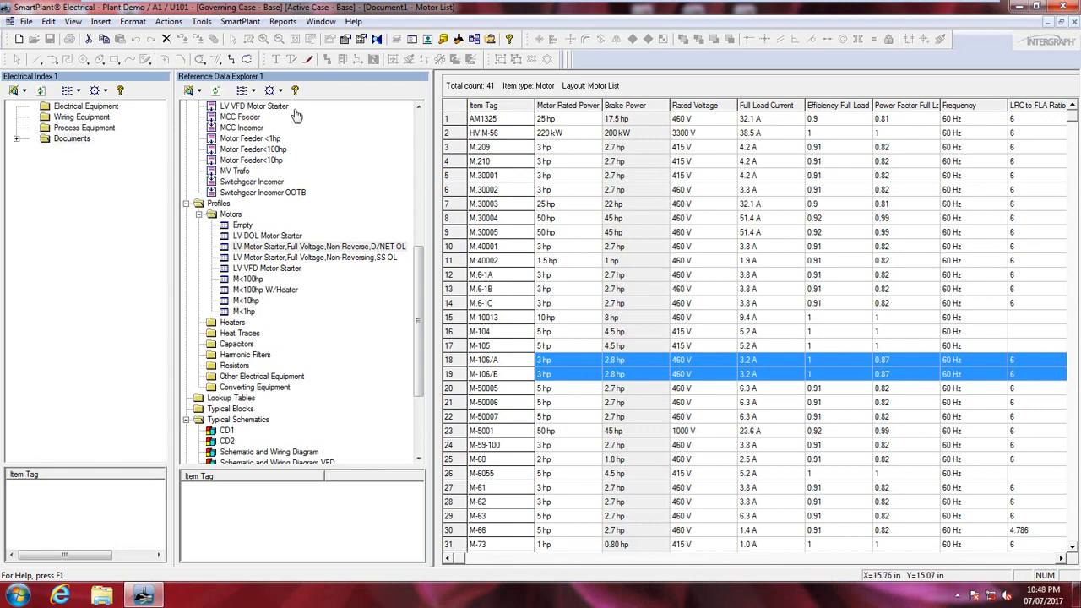
# - Batch generate the schematics for motors M-106/A and M-106/B without saving files or printing drawings
pyautogui.click(169, 21)
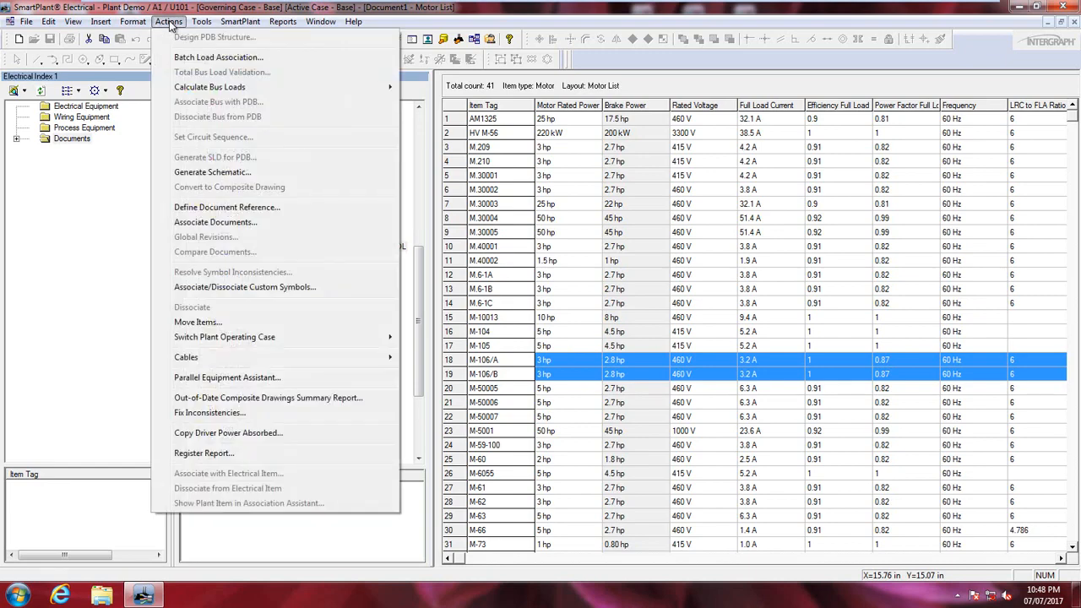
pyautogui.click(272, 177)
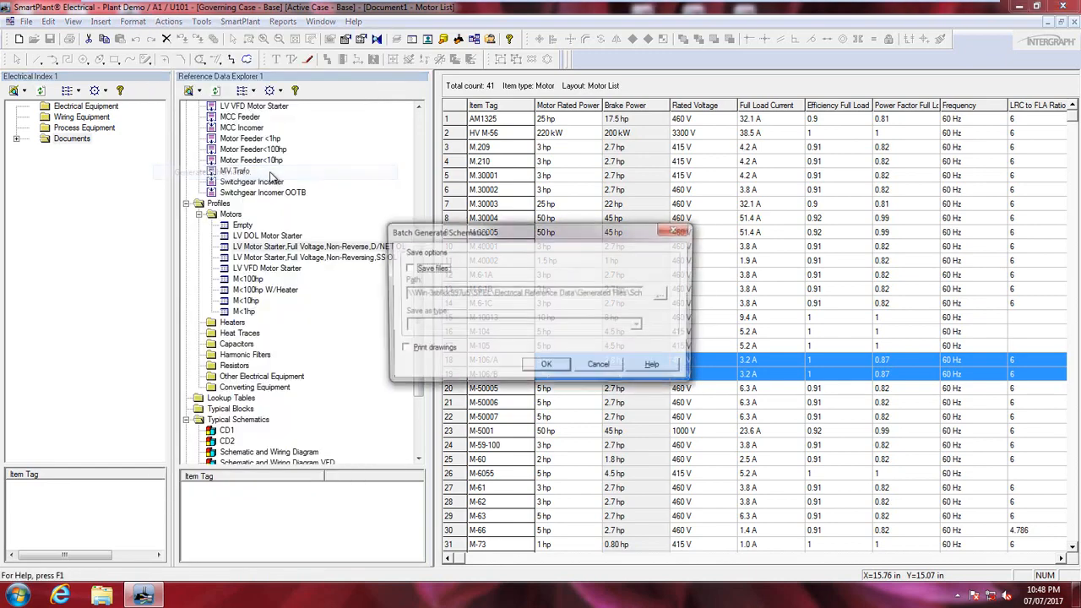
pyautogui.click(561, 369)
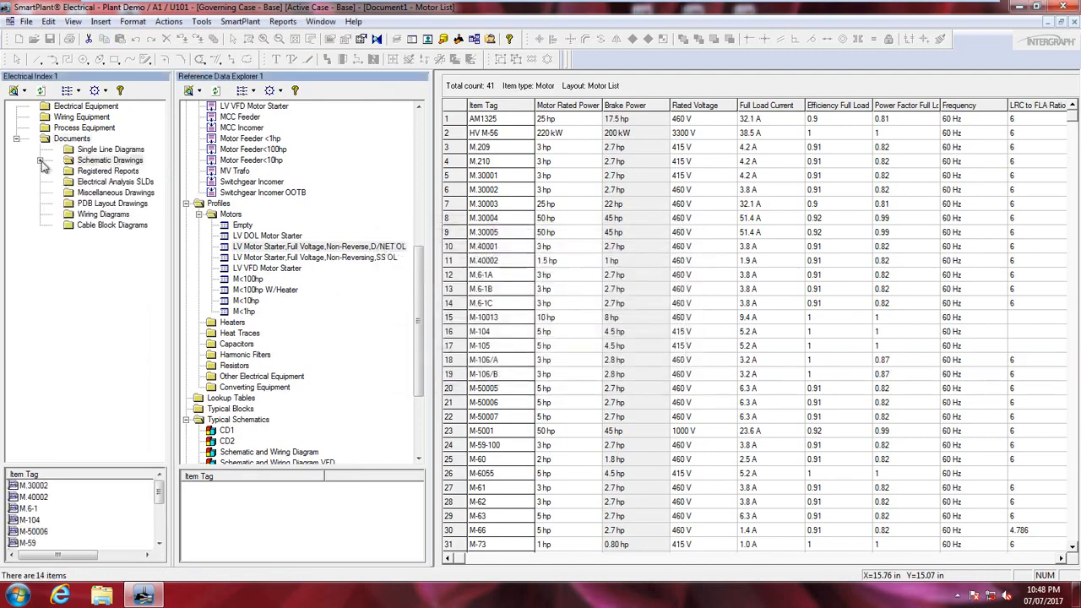
# - Open the M-106/A schematic drawing and examine its power circuit from the MCC supply to the motor
pyautogui.rightClick(100, 216)
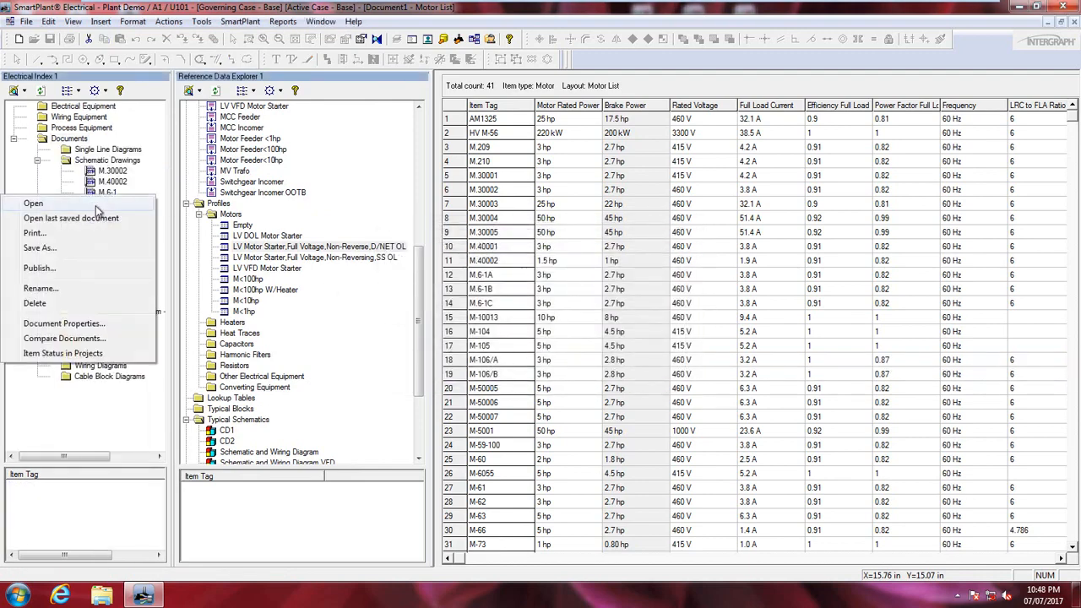
pyautogui.click(100, 203)
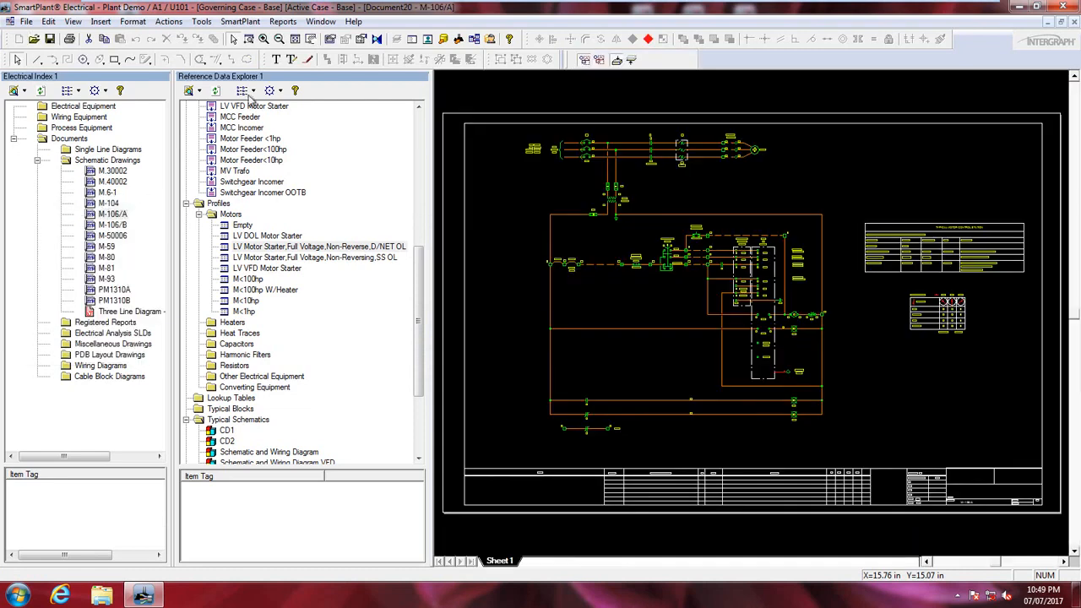
pyautogui.click(249, 39)
pyautogui.moveTo(508, 129); pyautogui.dragTo(655, 225)
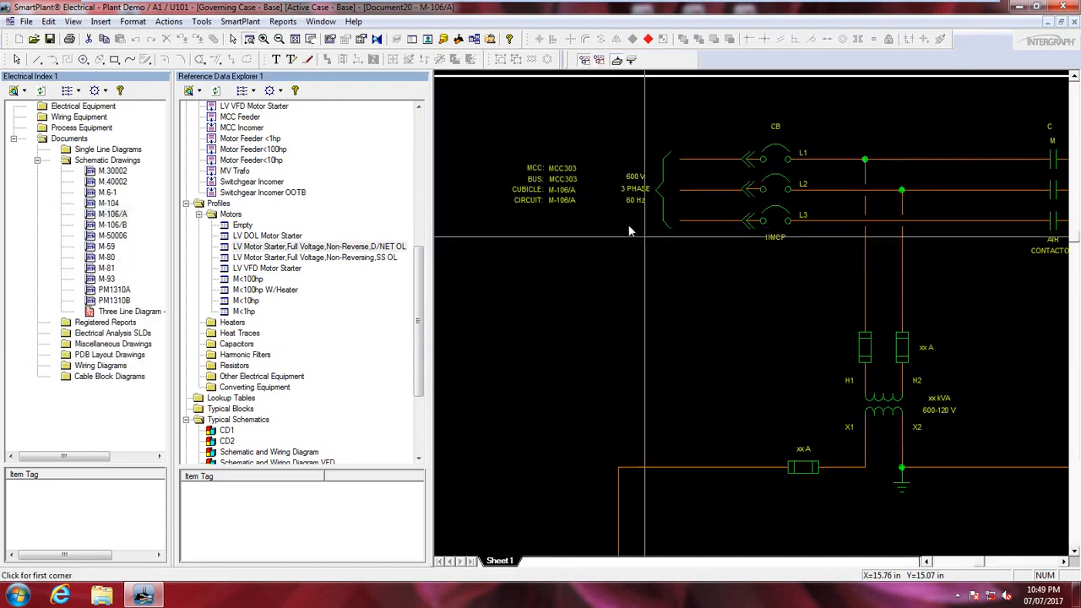
pyautogui.click(311, 38)
pyautogui.moveTo(970, 272); pyautogui.dragTo(664, 292)
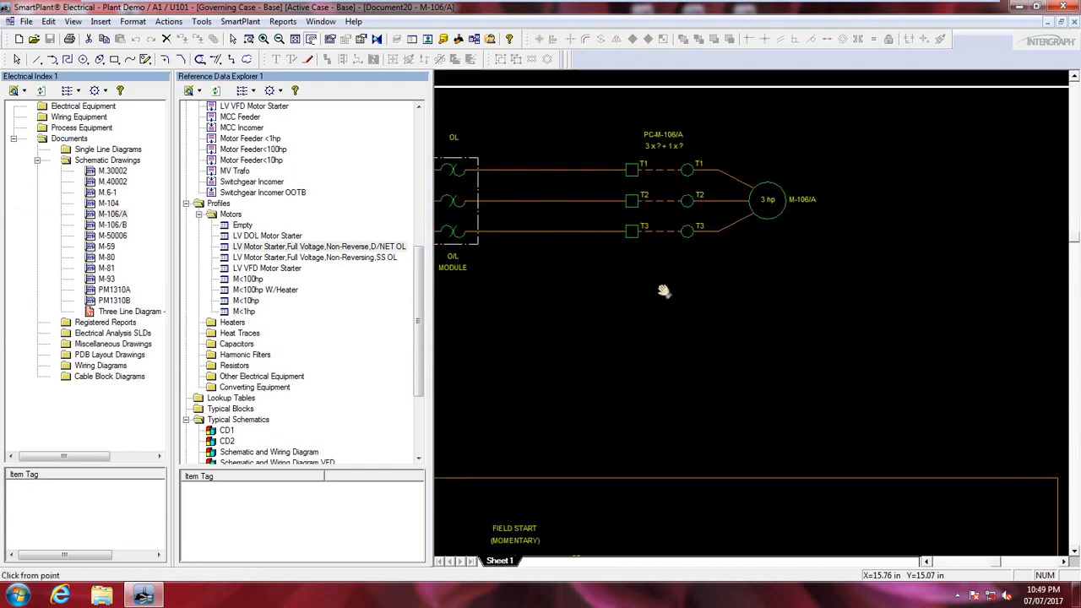
pyautogui.click(296, 39)
# - Examine the field stop and hand/off/auto switch part of the control circuit in the M-106/A schematic
pyautogui.click(311, 40)
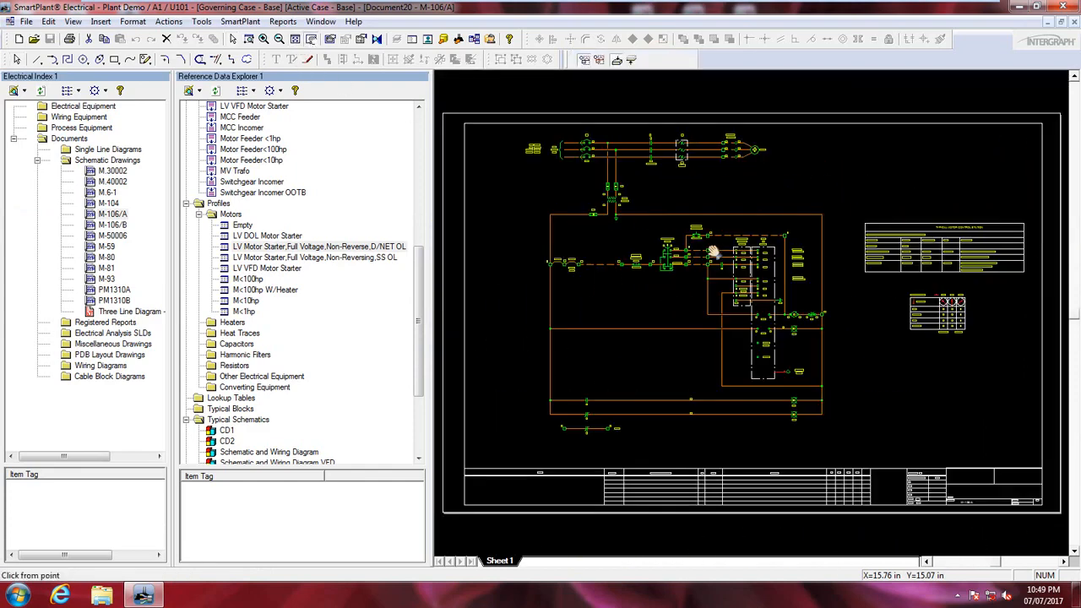
pyautogui.scroll(5, 803, 275)
pyautogui.moveTo(730, 268); pyautogui.dragTo(807, 349)
pyautogui.moveTo(495, 374); pyautogui.dragTo(934, 380)
pyautogui.moveTo(571, 386); pyautogui.dragTo(953, 392)
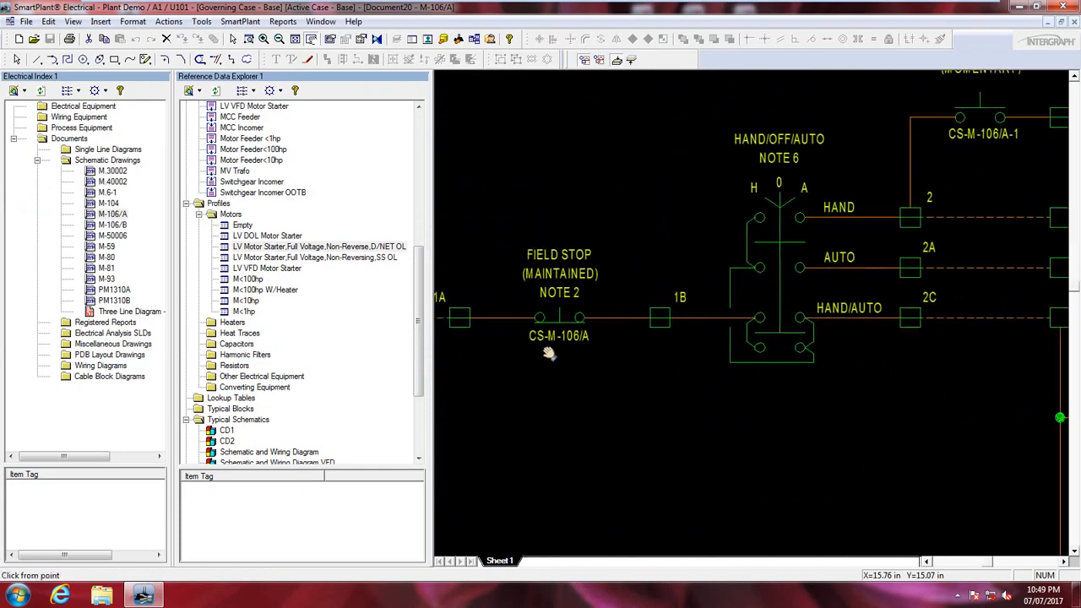
pyautogui.click(294, 40)
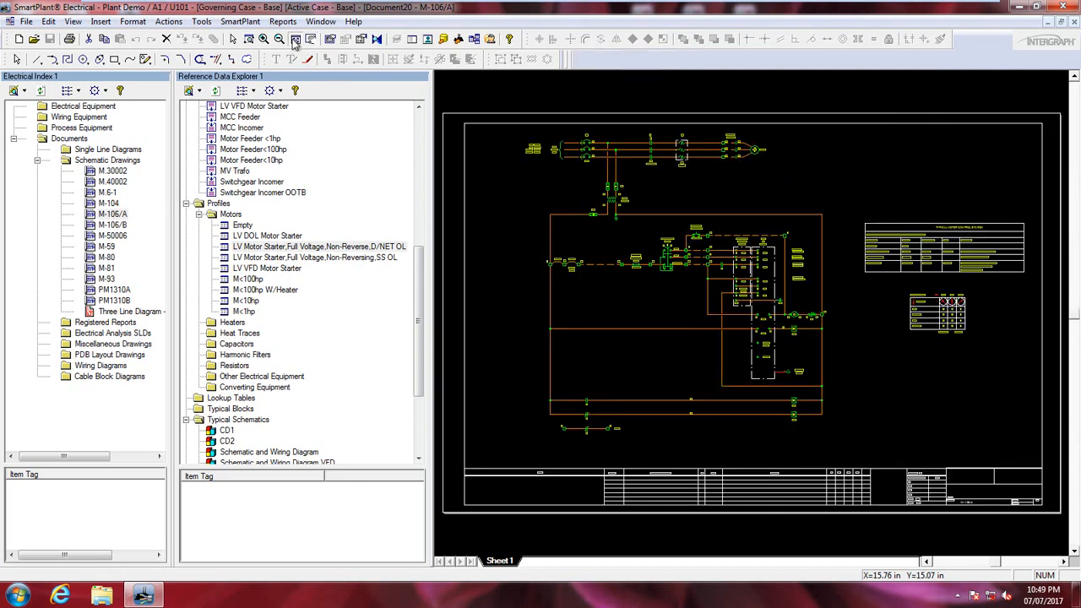